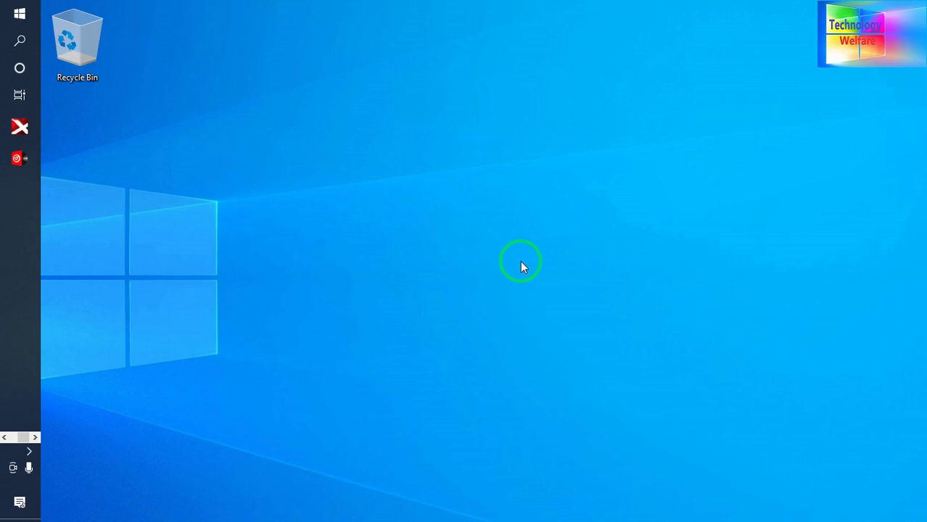
# Check C: drive space in This PC, then launch Services as administrator and scroll to Windows Update
pyautogui.press('super+e')
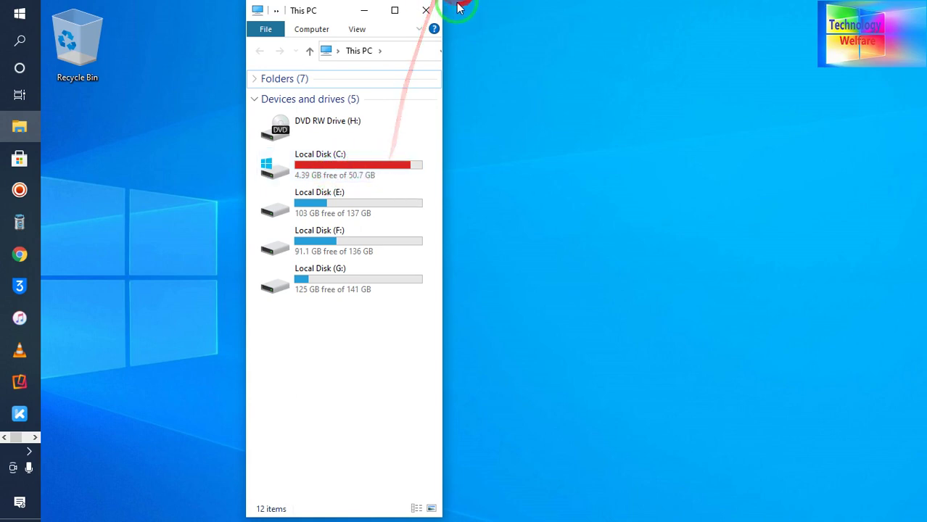
pyautogui.click(427, 11)
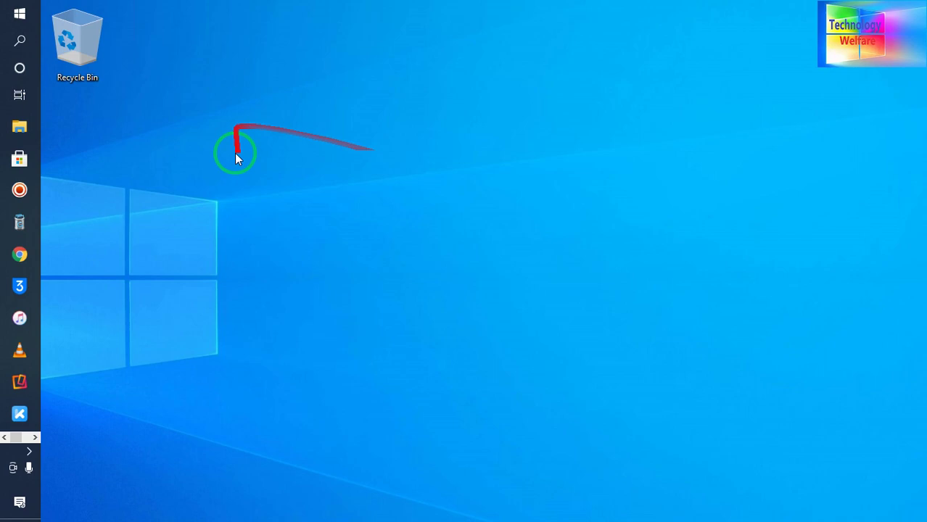
pyautogui.click(21, 42)
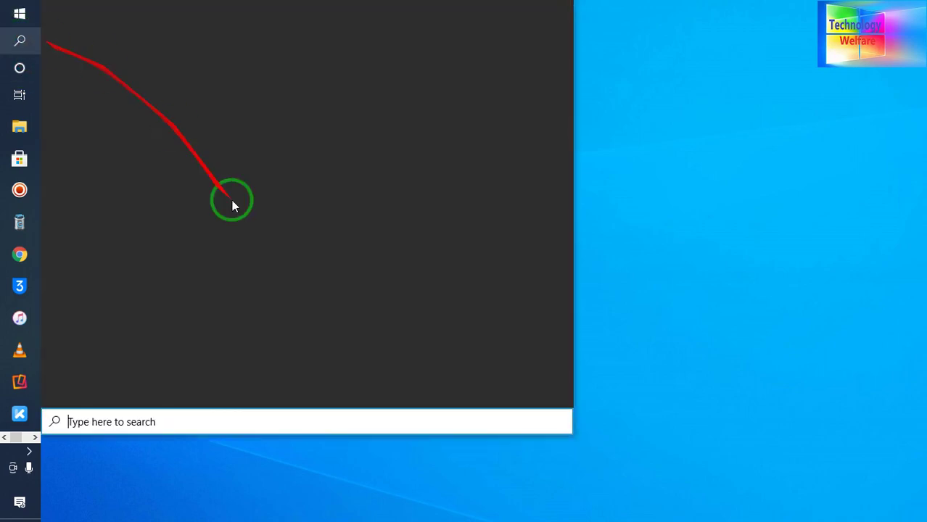
pyautogui.click(98, 423)
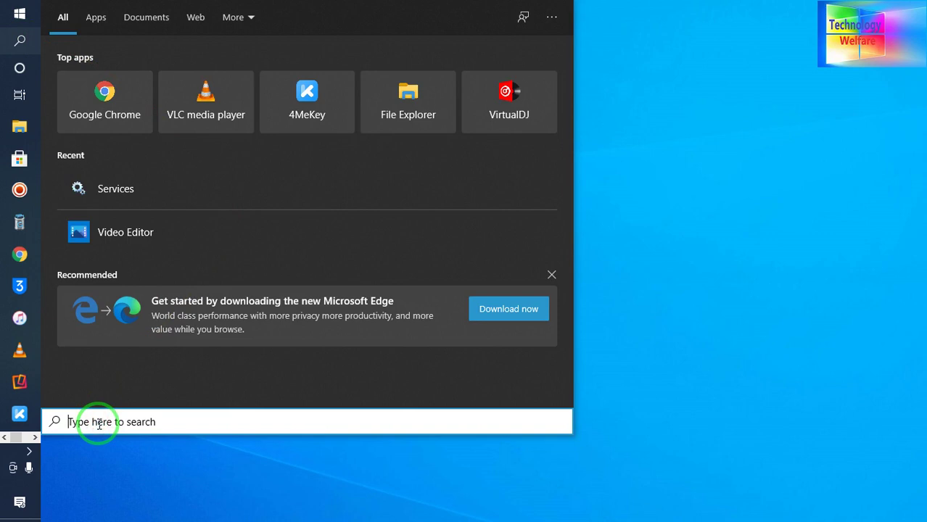
pyautogui.write('se')
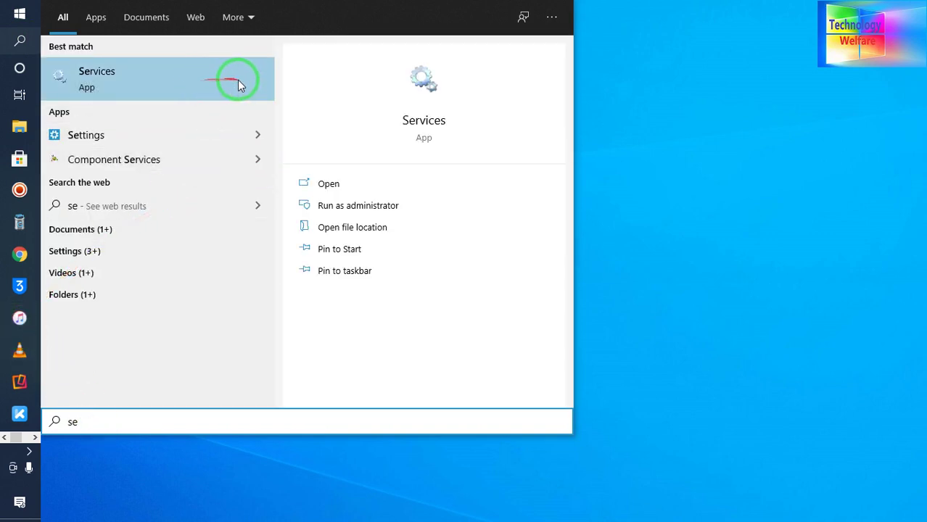
pyautogui.click(385, 211)
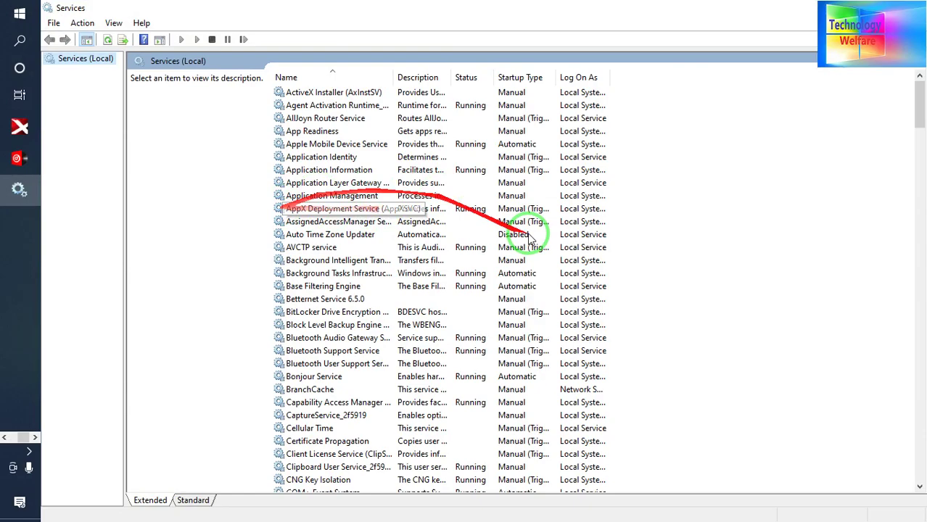
pyautogui.moveTo(923, 117); pyautogui.dragTo(921, 473)
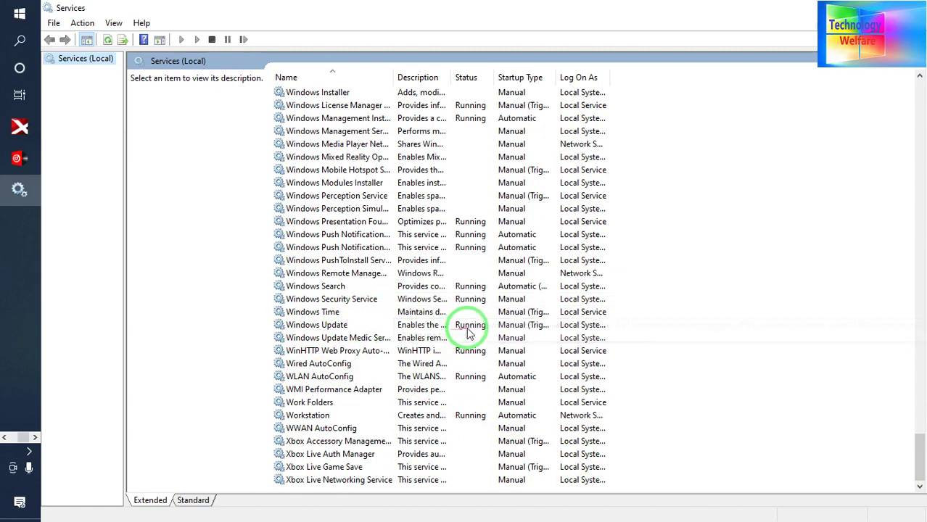
# Stop the Windows Update service from its Properties and confirm it no longer shows Running
pyautogui.rightClick(435, 327)
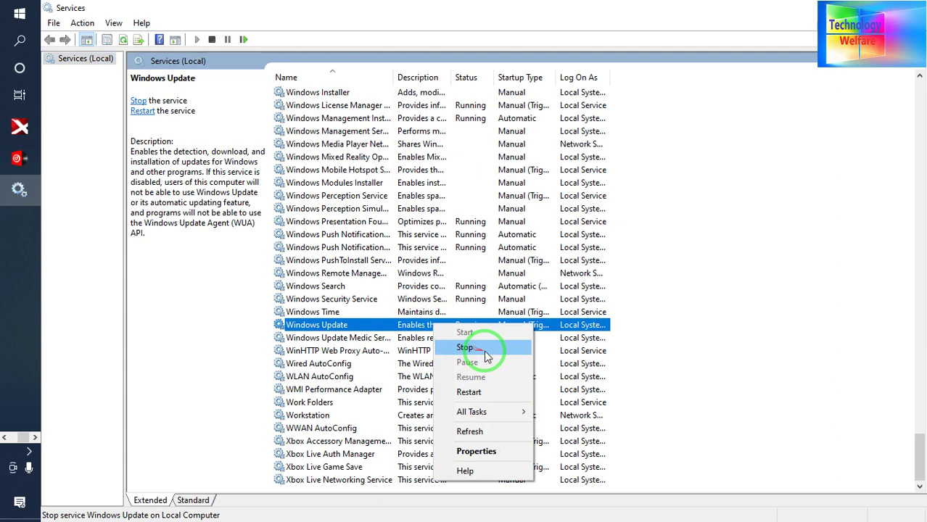
pyautogui.click(408, 324)
pyautogui.doubleClick(407, 324)
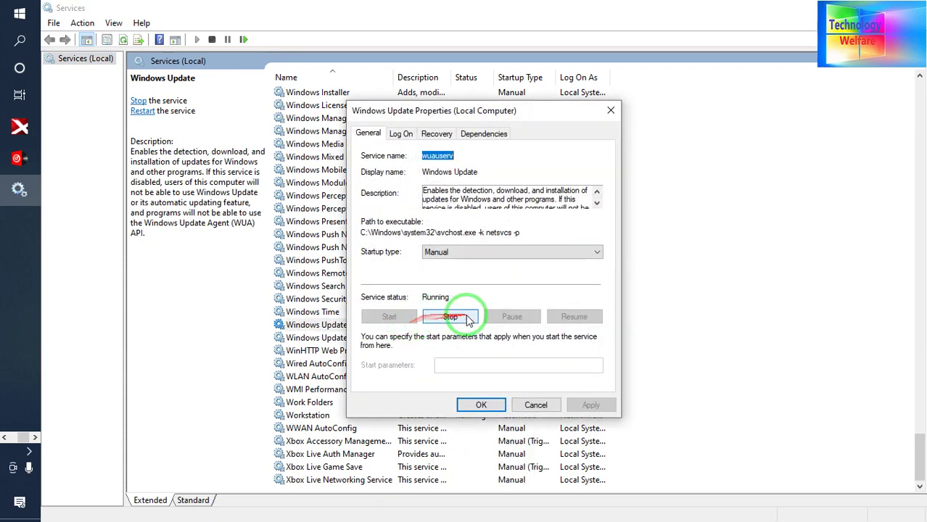
pyautogui.click(450, 317)
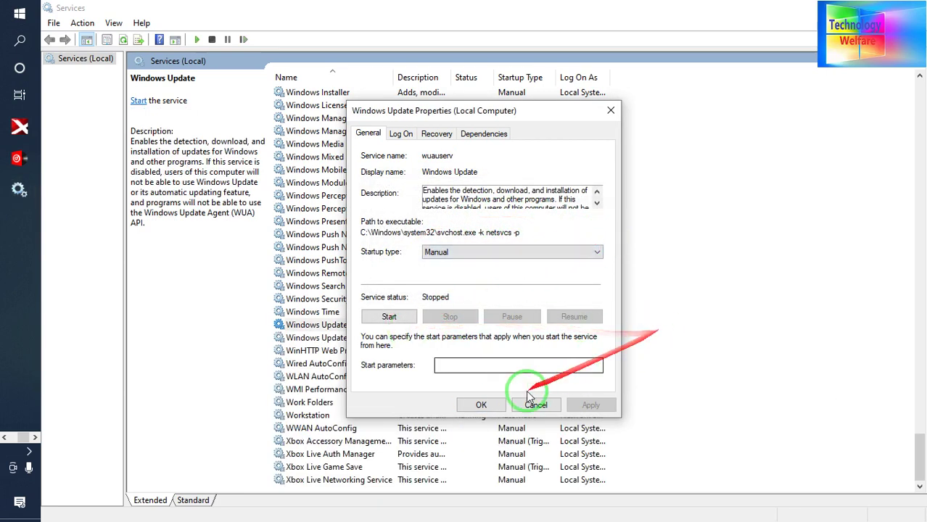
pyautogui.click(479, 406)
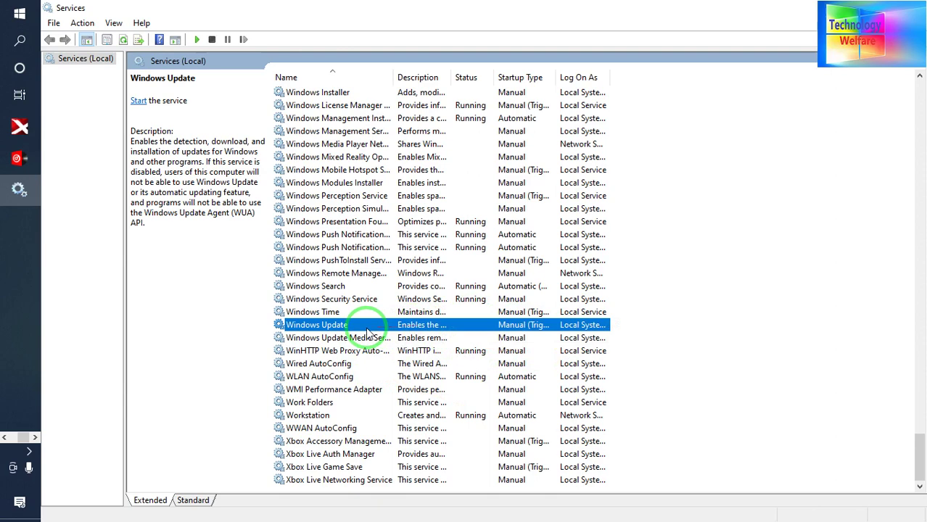
pyautogui.doubleClick(409, 330)
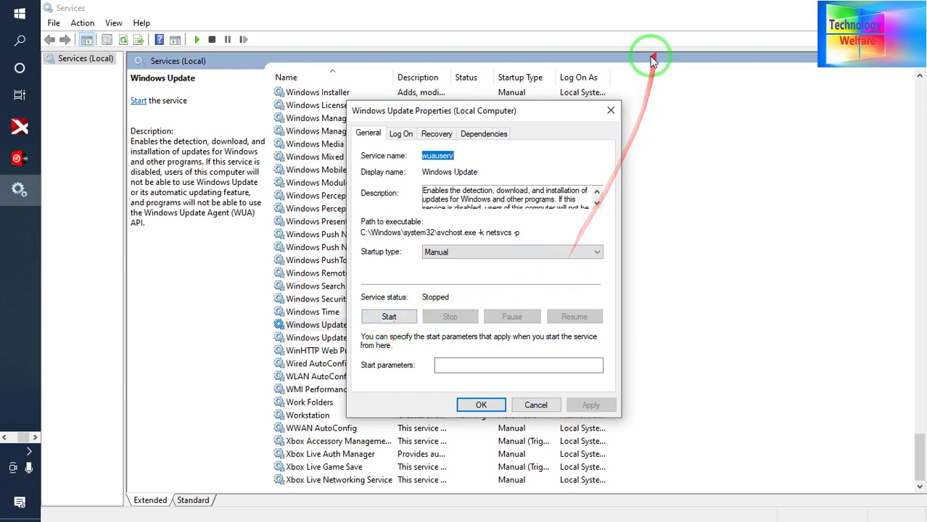
pyautogui.click(611, 111)
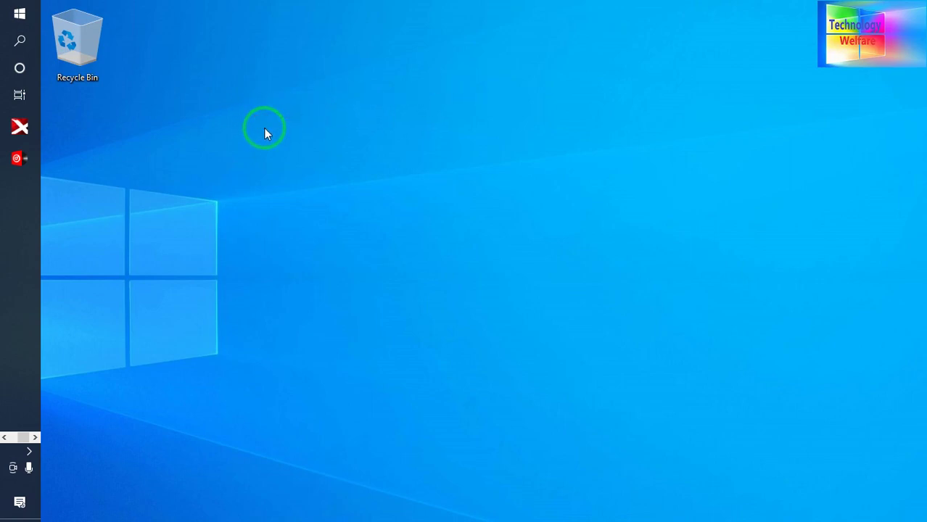
# Enter c:\windows\SoftwareDistribution in the Run dialog using its autocomplete suggestion
pyautogui.press('super+r')
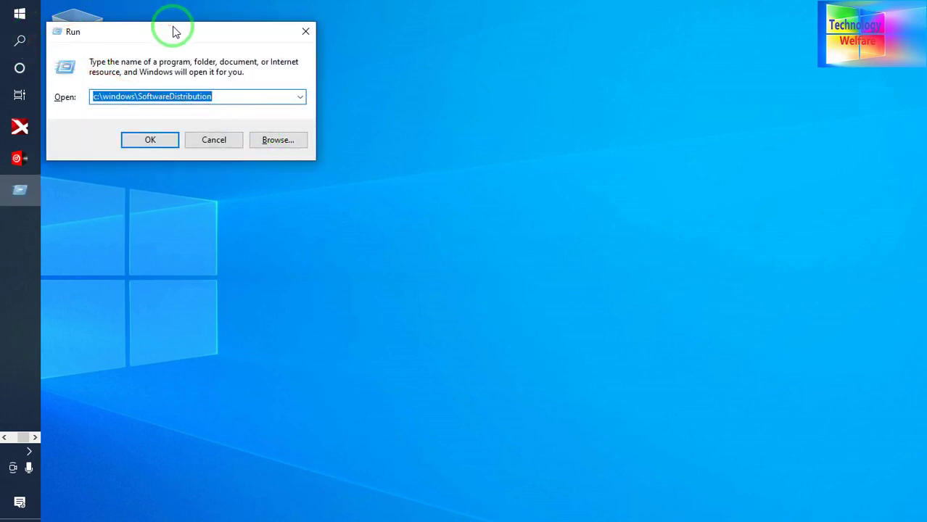
pyautogui.moveTo(181, 35); pyautogui.dragTo(271, 220)
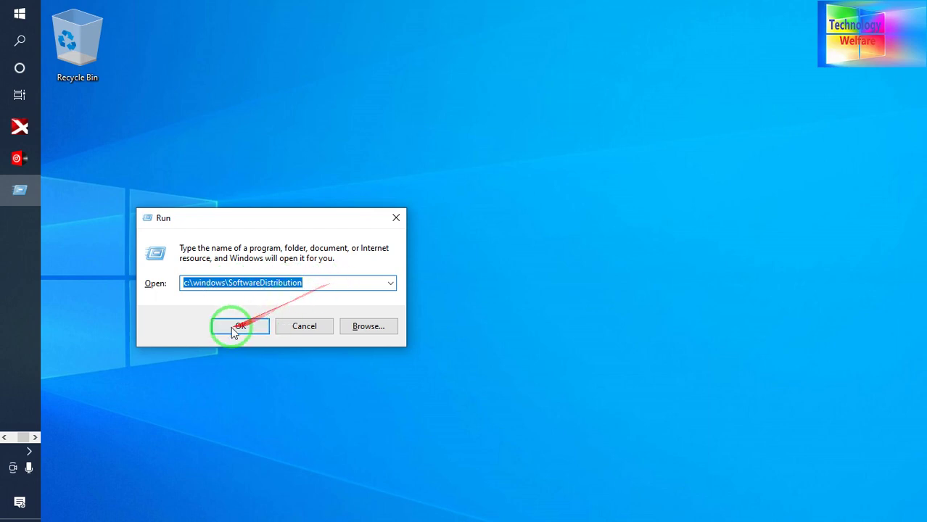
pyautogui.click(325, 284)
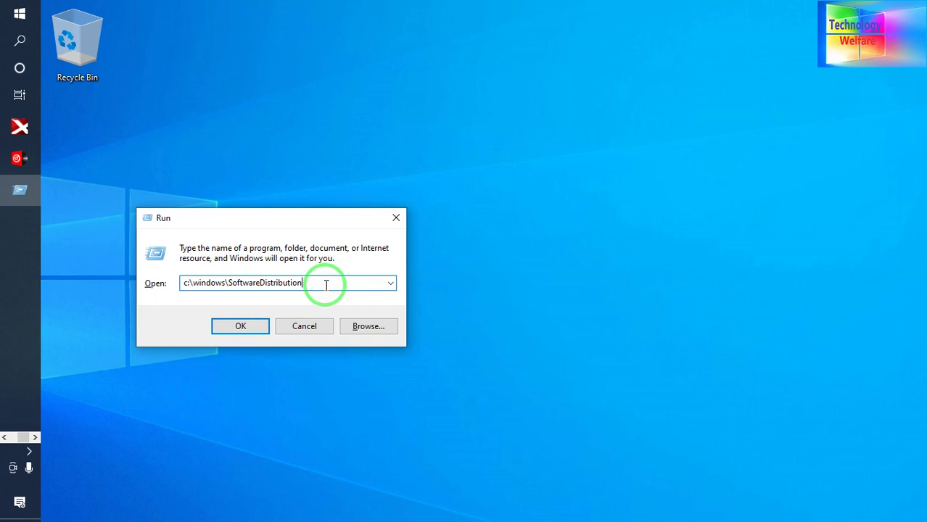
pyautogui.press('BackSpace')
pyautogui.press('BackSpace')
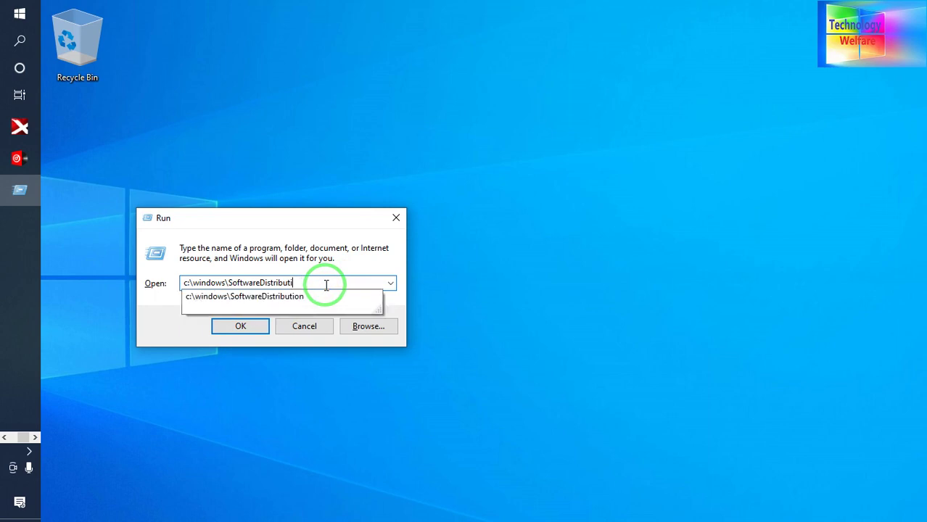
pyautogui.press('BackSpace')
pyautogui.press('BackSpace')
pyautogui.press('BackSpace')
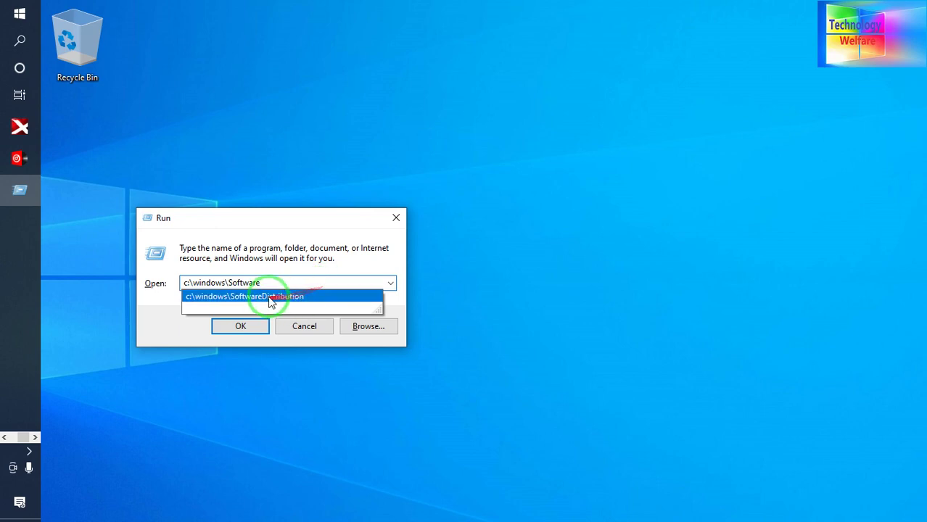
pyautogui.click(298, 300)
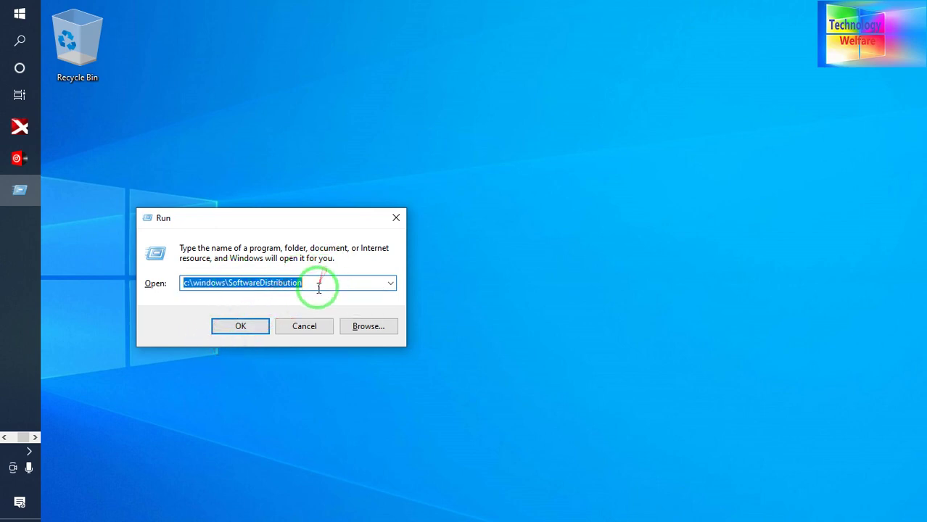
pyautogui.click(318, 287)
pyautogui.doubleClick(318, 286)
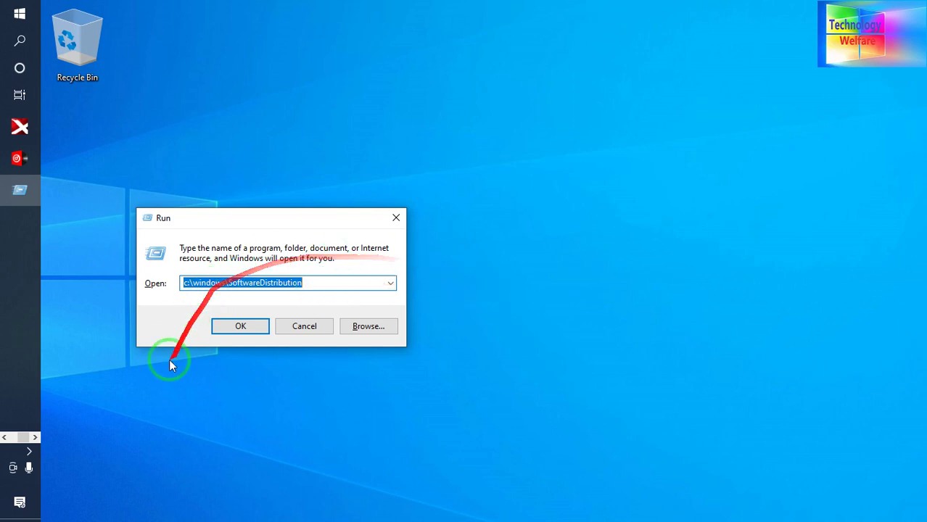
# Open the SoftwareDistribution folder full-screen and view the Download folder's contents
pyautogui.click(240, 327)
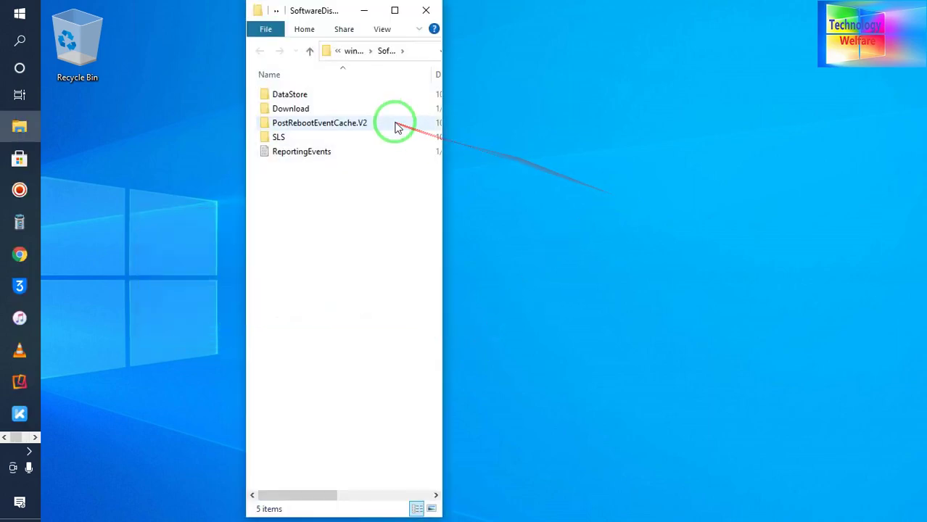
pyautogui.moveTo(306, 110)
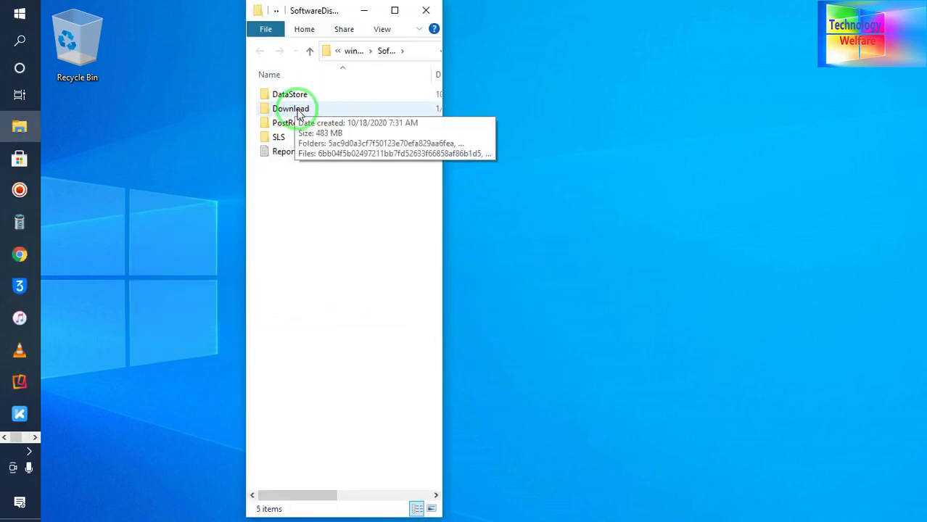
pyautogui.click(394, 10)
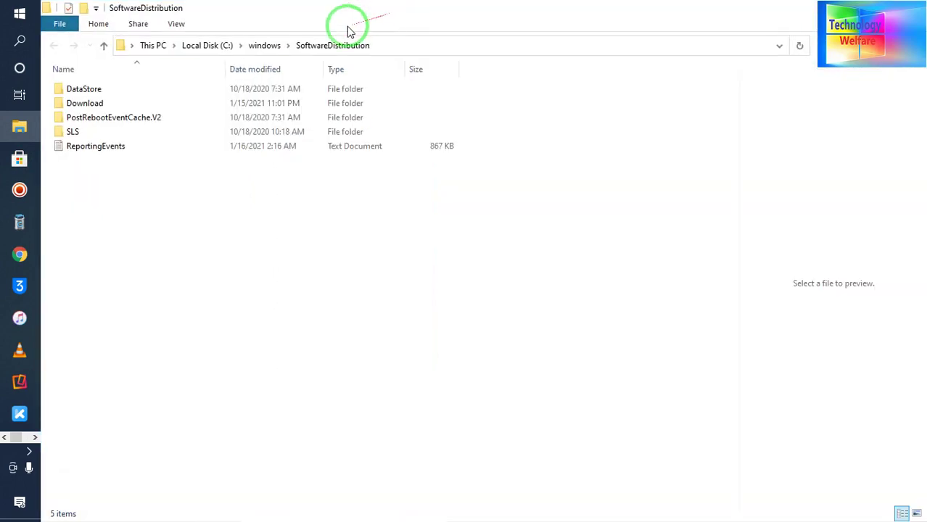
pyautogui.doubleClick(134, 106)
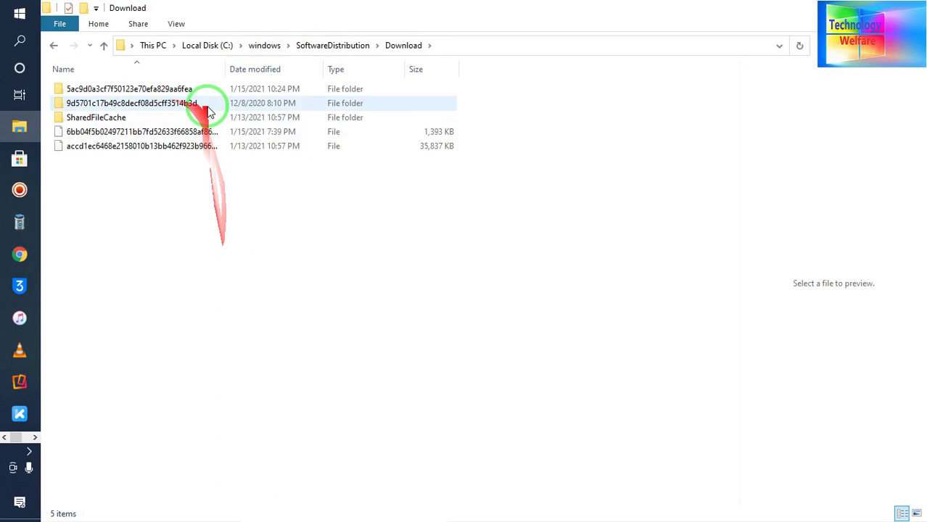
# Check the Download folder's size (483 MB, 452 files, 4 folders), then reopen it
pyautogui.click(51, 45)
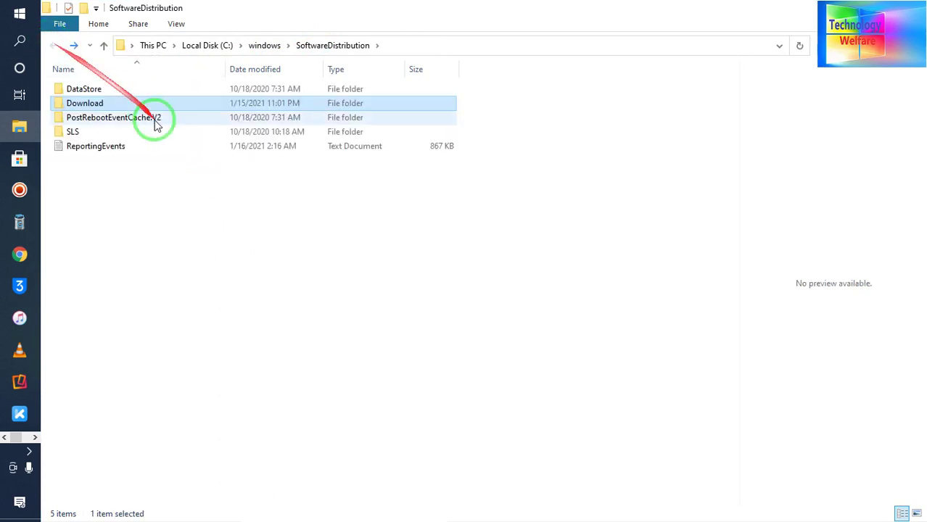
pyautogui.rightClick(115, 103)
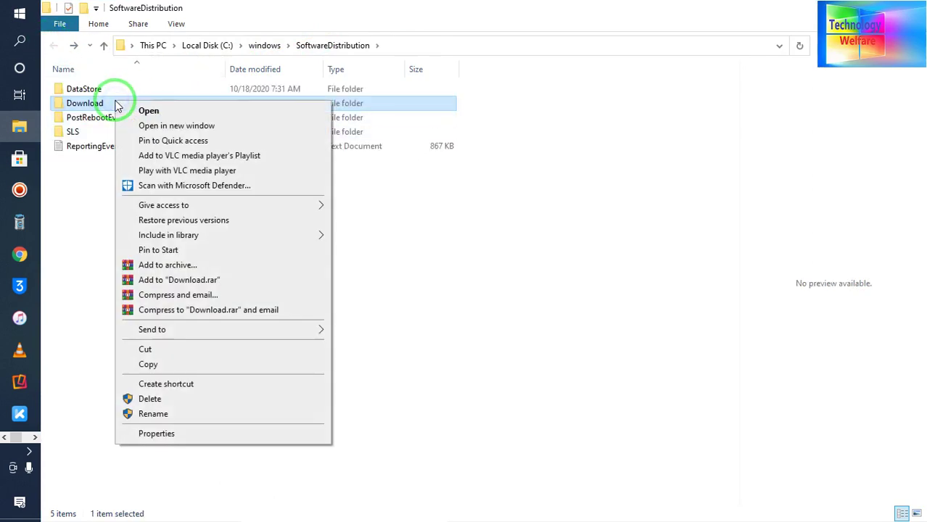
pyautogui.click(154, 434)
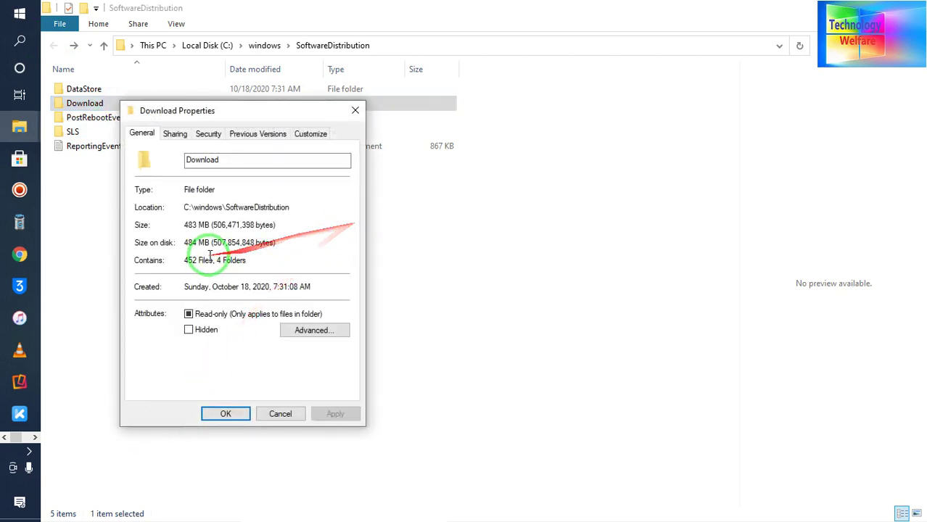
pyautogui.click(356, 113)
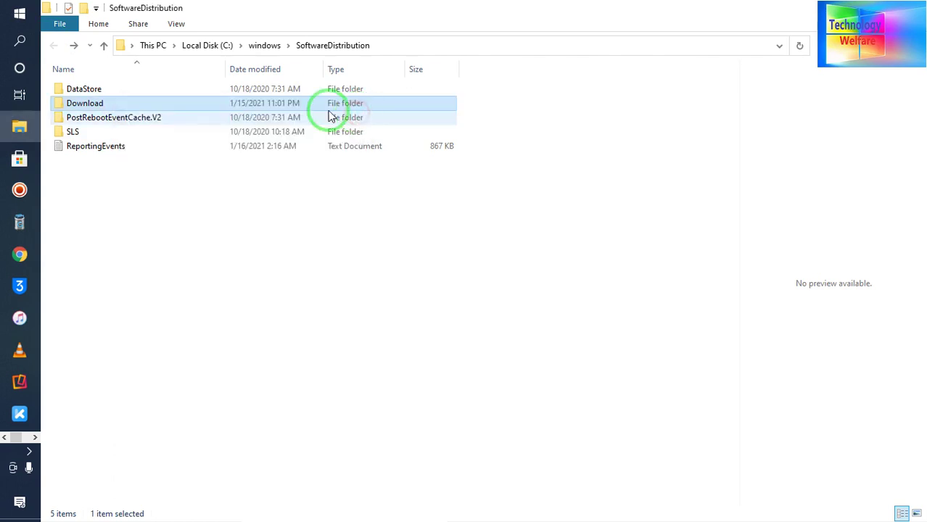
pyautogui.doubleClick(108, 108)
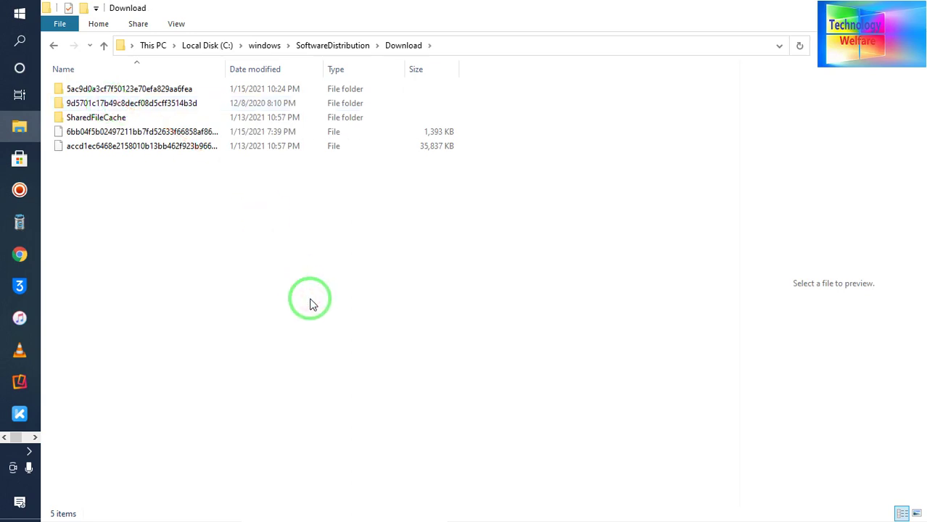
# Delete all five items in the Download folder with administrator permission
pyautogui.hotkey('ctrl', 'a')
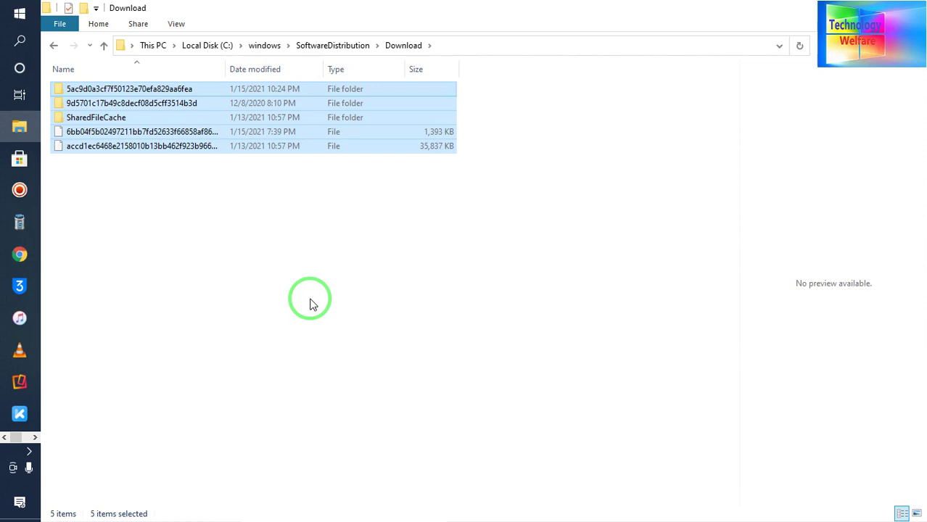
pyautogui.press('Delete')
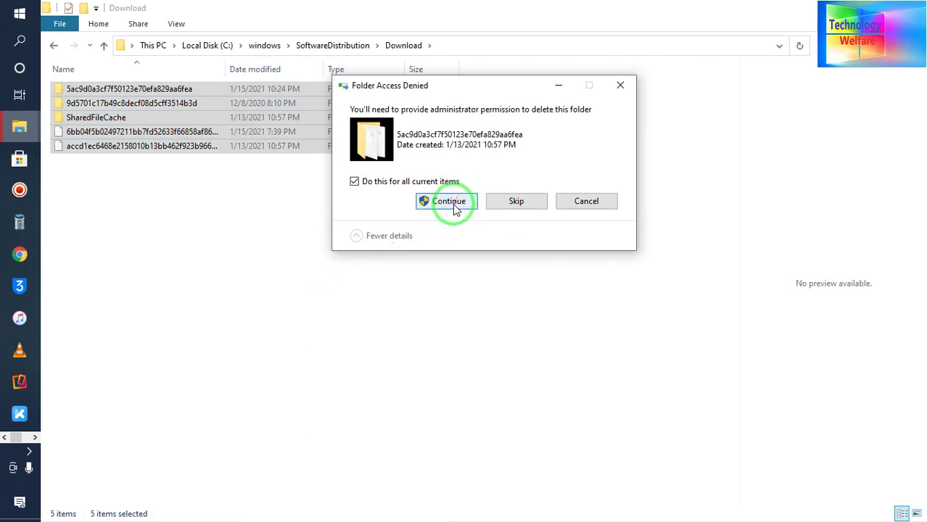
pyautogui.click(450, 202)
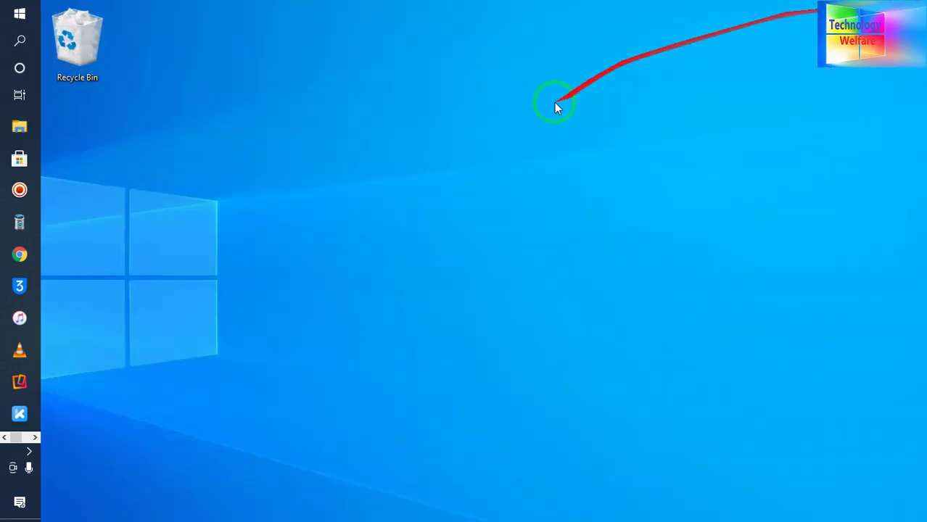
# Permanently delete the five cache items from the Recycle Bin and close it
pyautogui.doubleClick(71, 52)
pyautogui.click(300, 228)
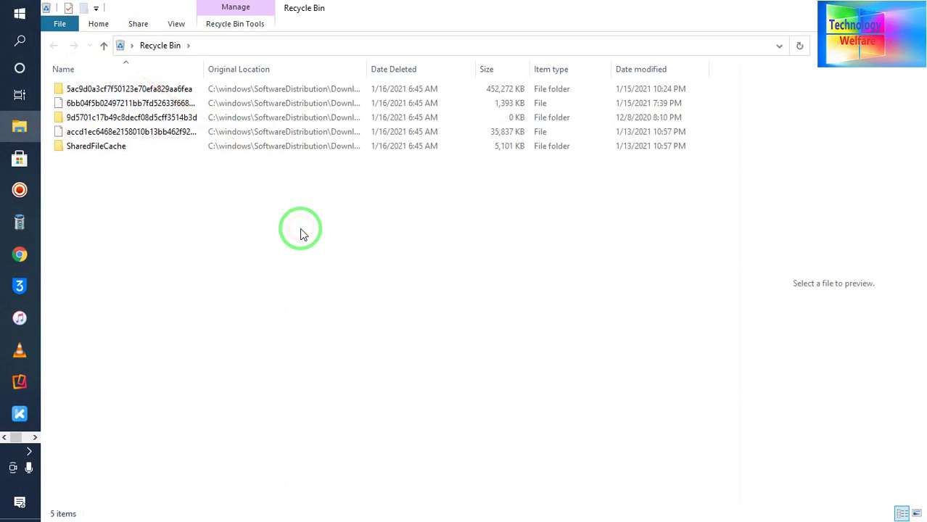
pyautogui.hotkey('ctrl', 'a')
pyautogui.press('Delete')
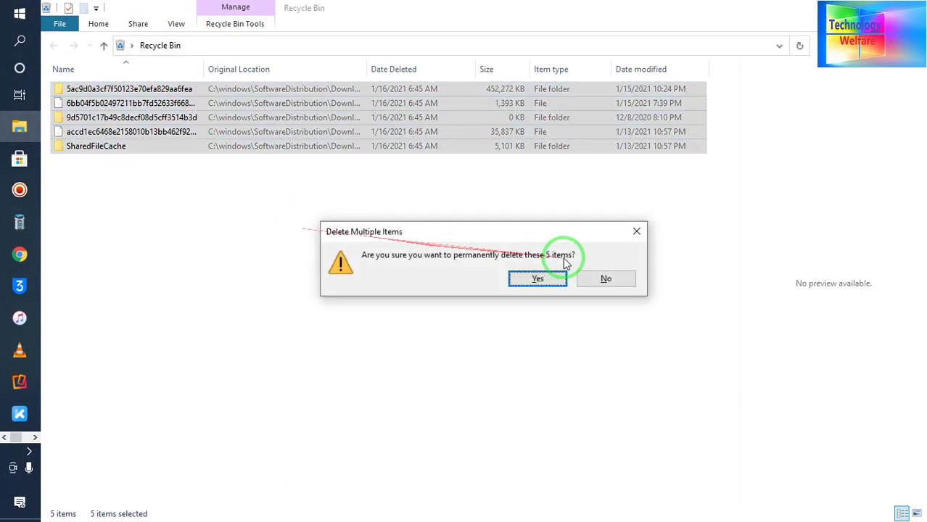
pyautogui.click(549, 280)
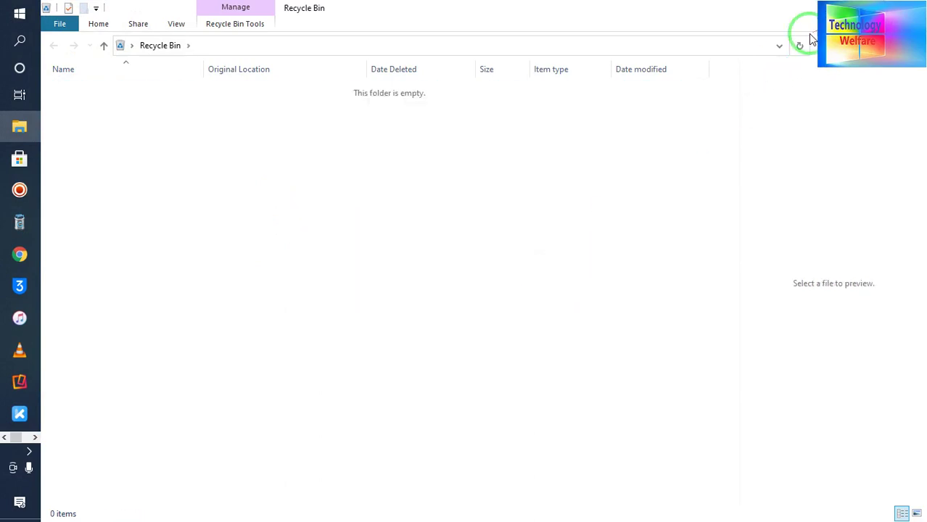
pyautogui.click(916, 7)
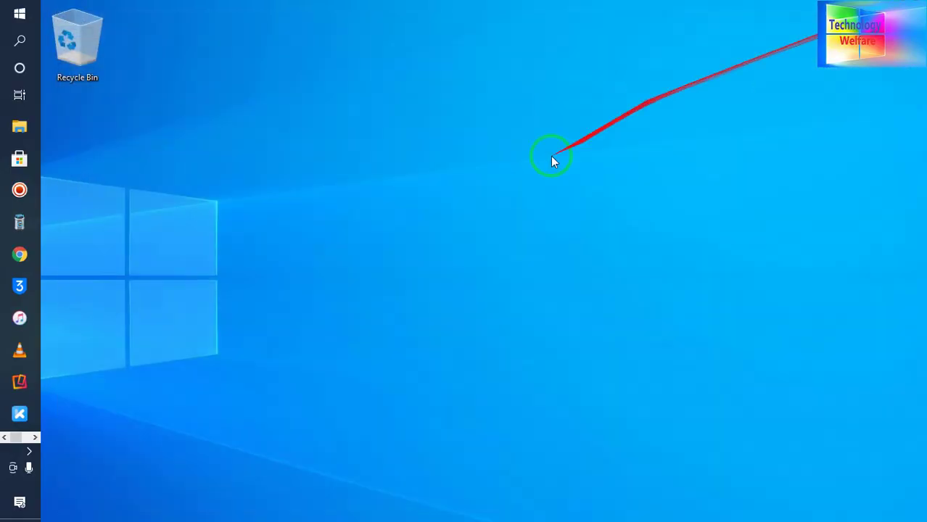
pyautogui.press('super+e')
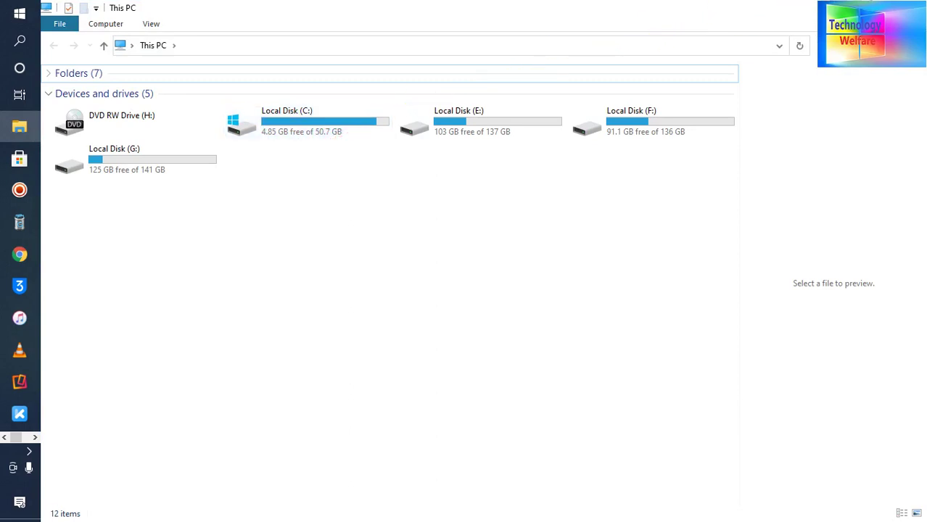
pyautogui.click(879, 6)
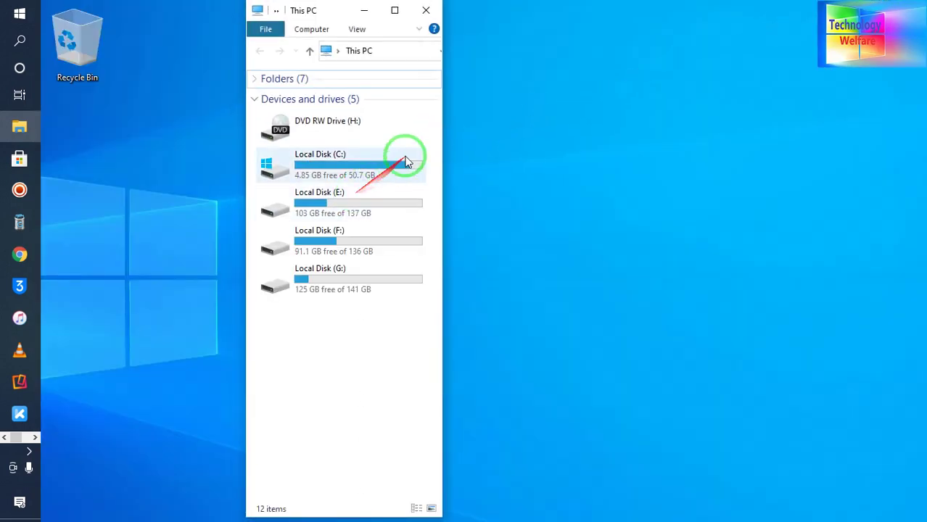
pyautogui.moveTo(341, 175)
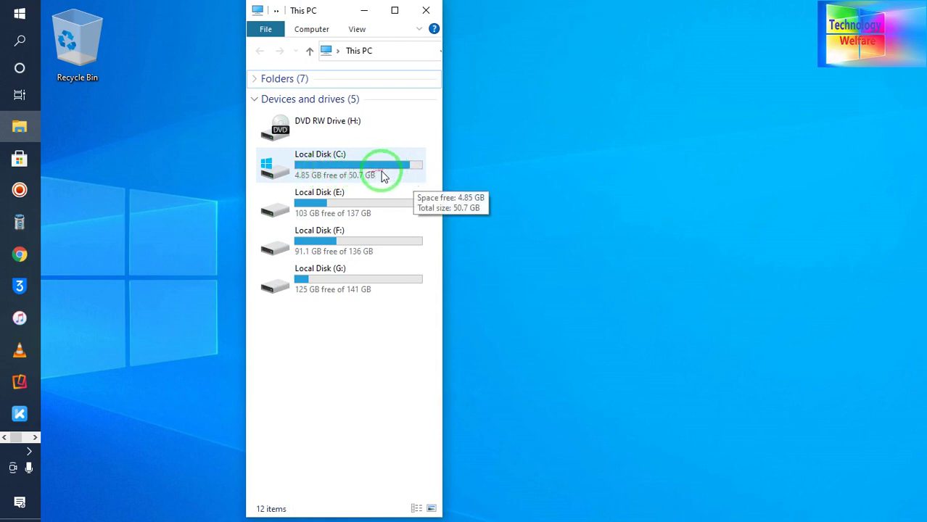
pyautogui.click(428, 9)
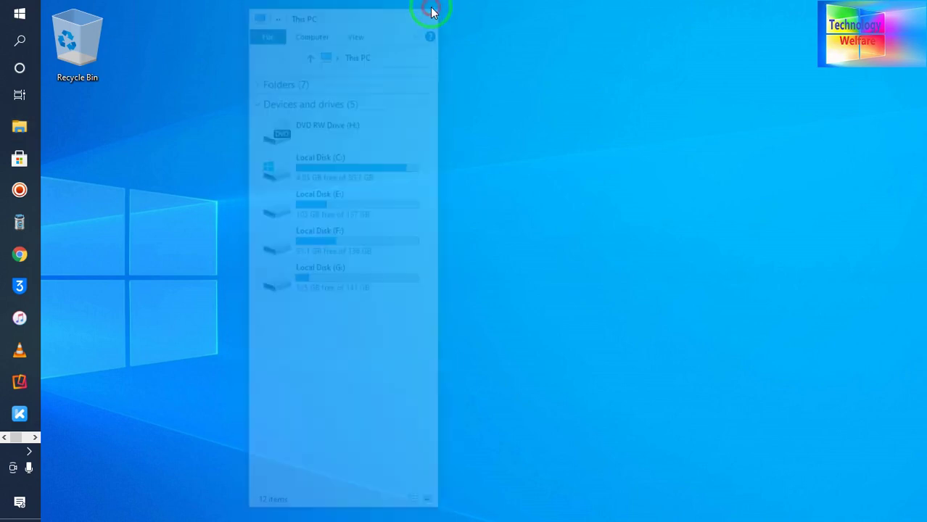